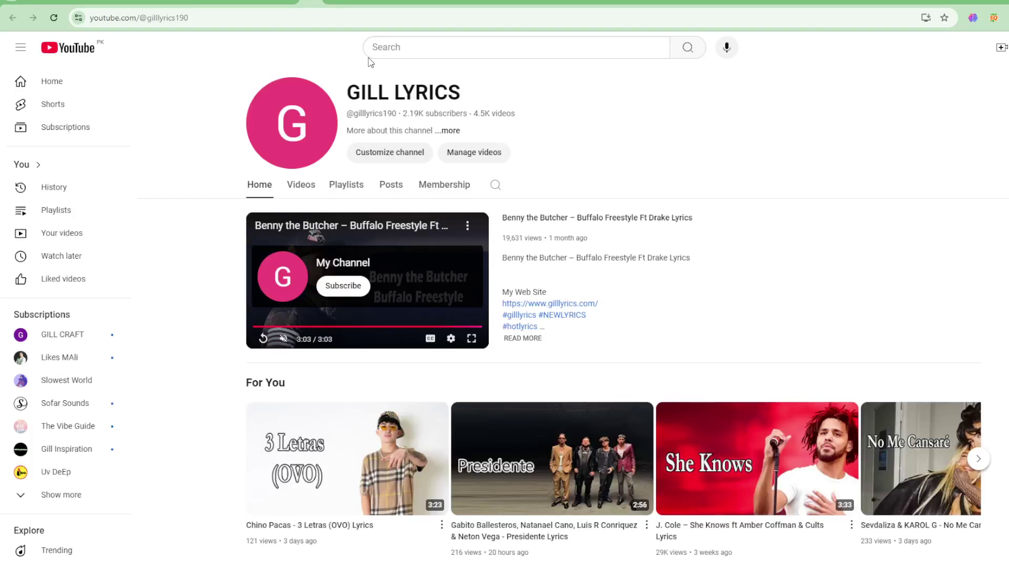
Step: Switch to the open genius.com tab showing KISS OF LIFE's 'No One But Us' lyrics
{"action": "left_click", "coordinate": [338, 7]}
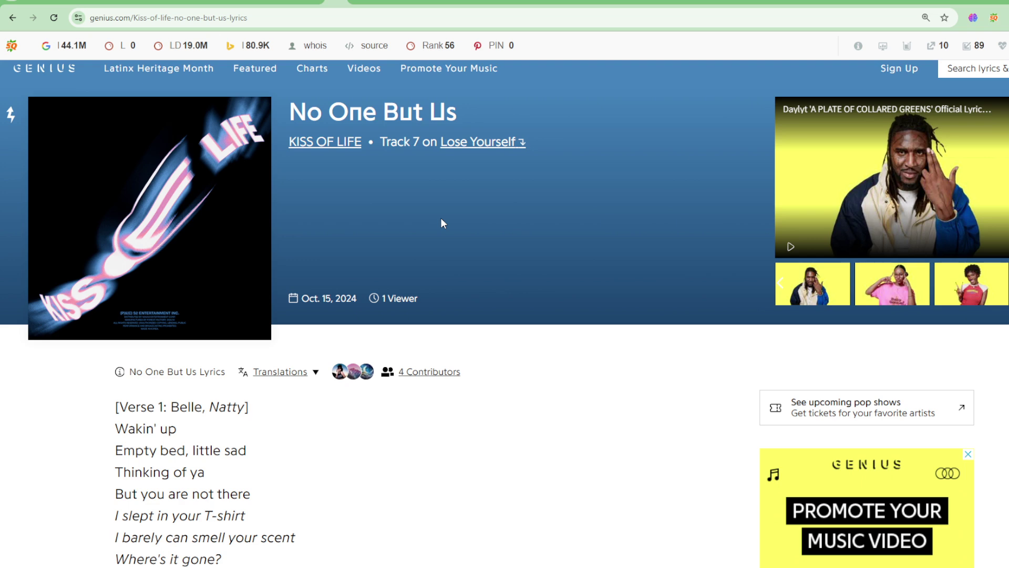
{"action": "scroll", "coordinate": [441, 223], "scroll_direction": "down", "scroll_amount": 2}
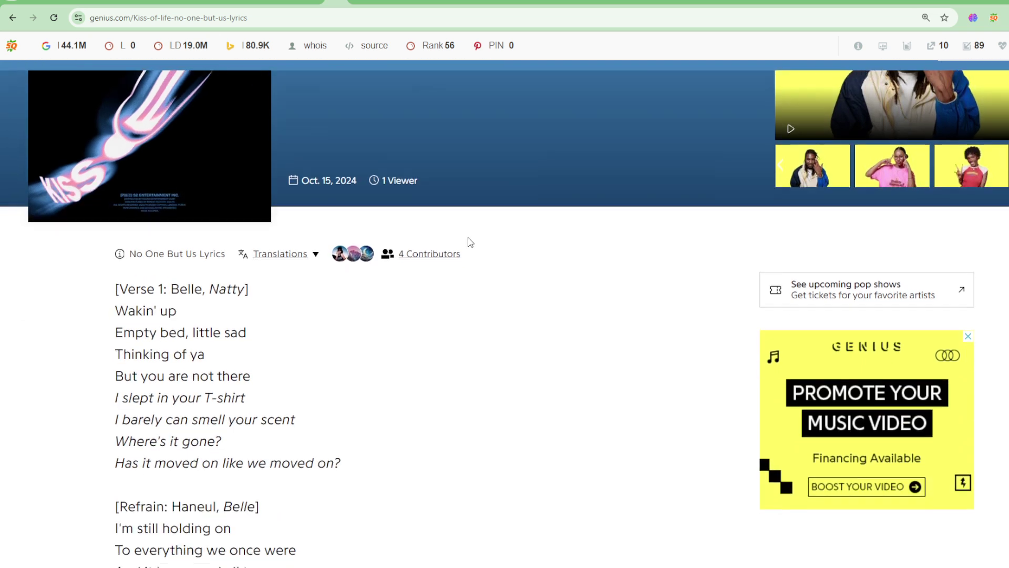
{"action": "scroll", "coordinate": [500, 254], "scroll_direction": "down", "scroll_amount": 2}
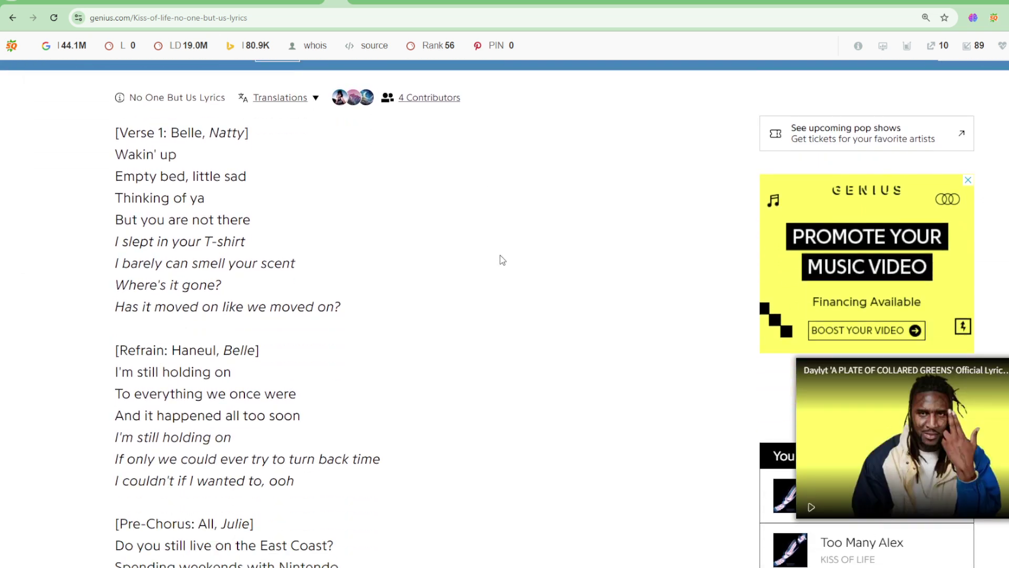
{"action": "scroll", "coordinate": [500, 254], "scroll_direction": "down", "scroll_amount": 1}
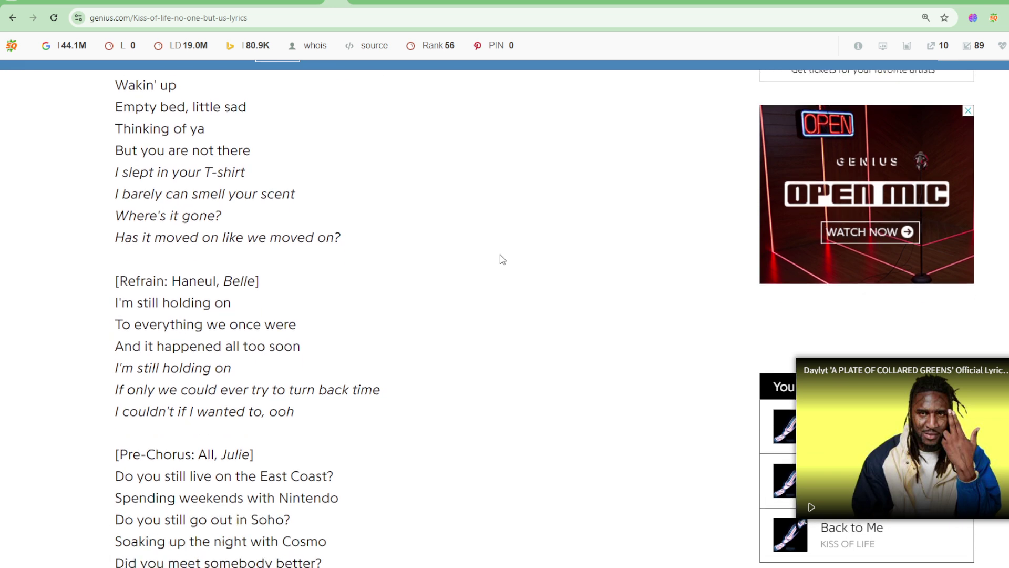
{"action": "scroll", "coordinate": [500, 255], "scroll_direction": "down", "scroll_amount": 1}
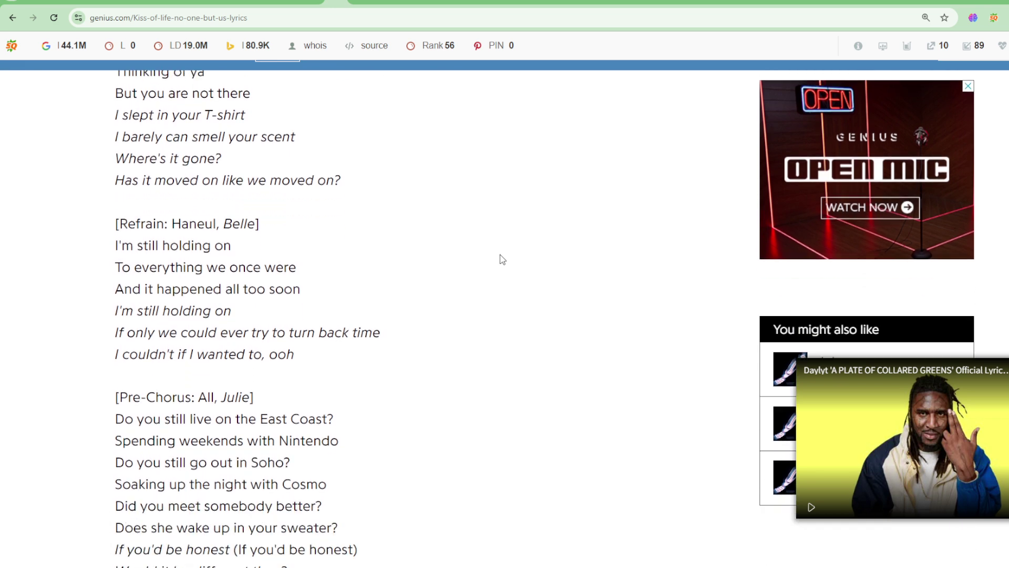
{"action": "scroll", "coordinate": [505, 255], "scroll_direction": "down", "scroll_amount": 1}
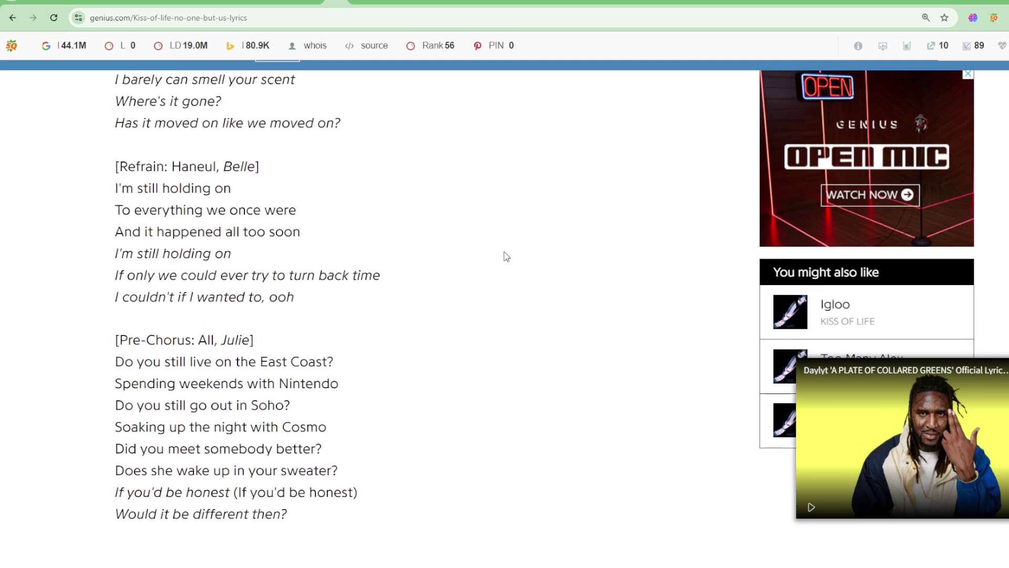
{"action": "scroll", "coordinate": [505, 256], "scroll_direction": "down", "scroll_amount": 1}
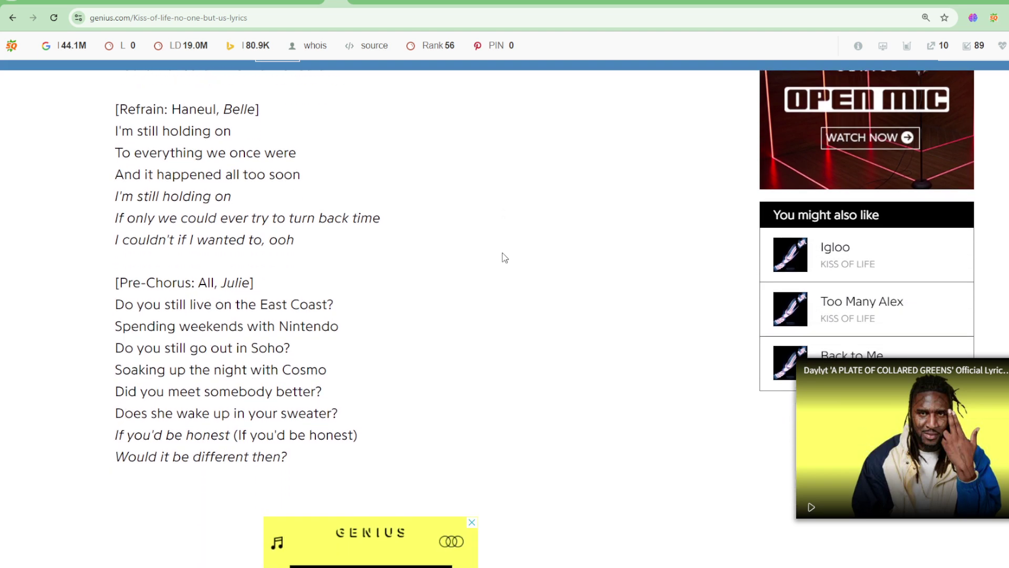
{"action": "scroll", "coordinate": [504, 257], "scroll_direction": "down", "scroll_amount": 1}
{"action": "scroll", "coordinate": [503, 257], "scroll_direction": "down", "scroll_amount": 1}
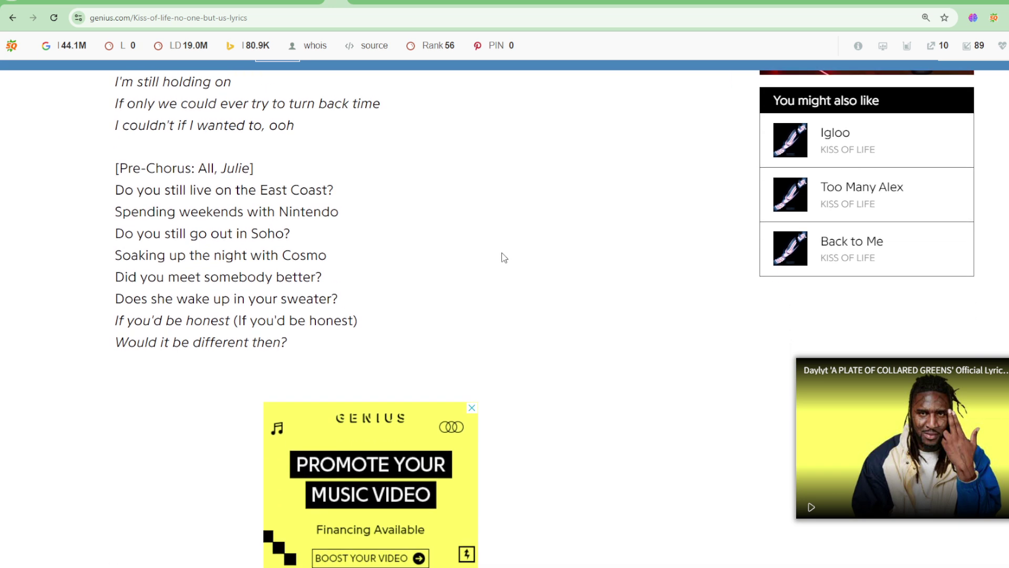
{"action": "scroll", "coordinate": [503, 257], "scroll_direction": "down", "scroll_amount": 1}
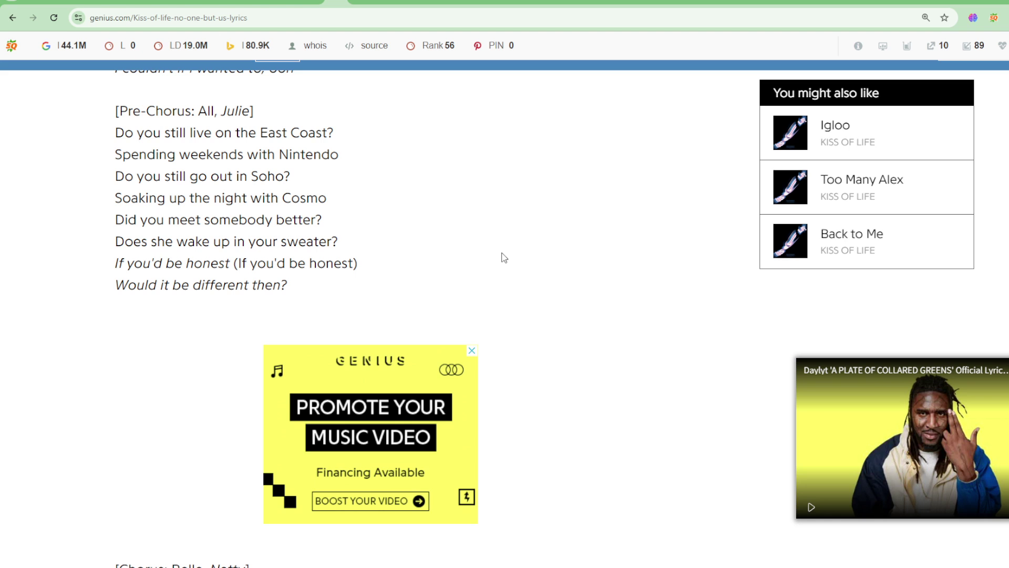
{"action": "scroll", "coordinate": [503, 257], "scroll_direction": "down", "scroll_amount": 1}
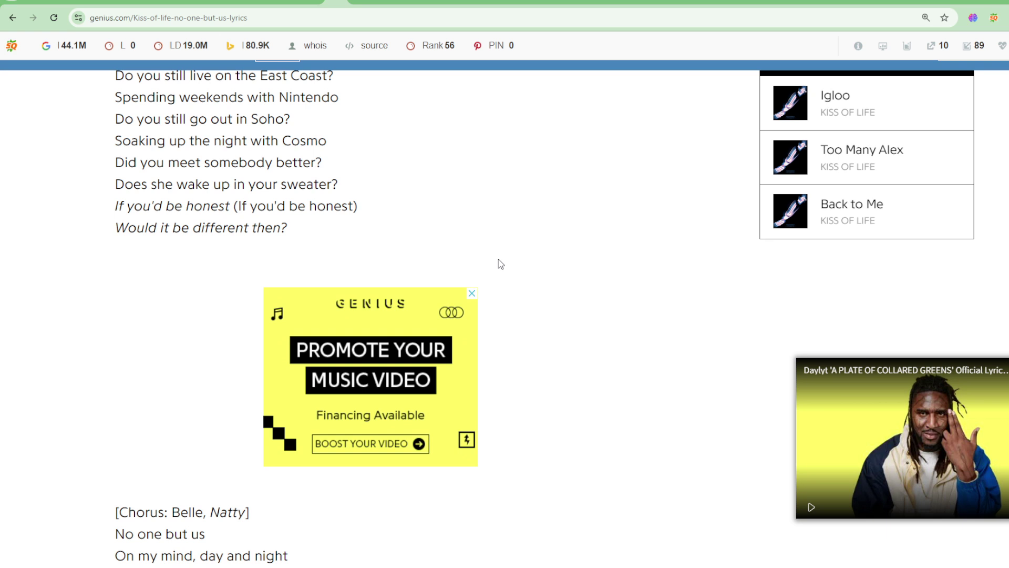
{"action": "scroll", "coordinate": [500, 263], "scroll_direction": "down", "scroll_amount": 2}
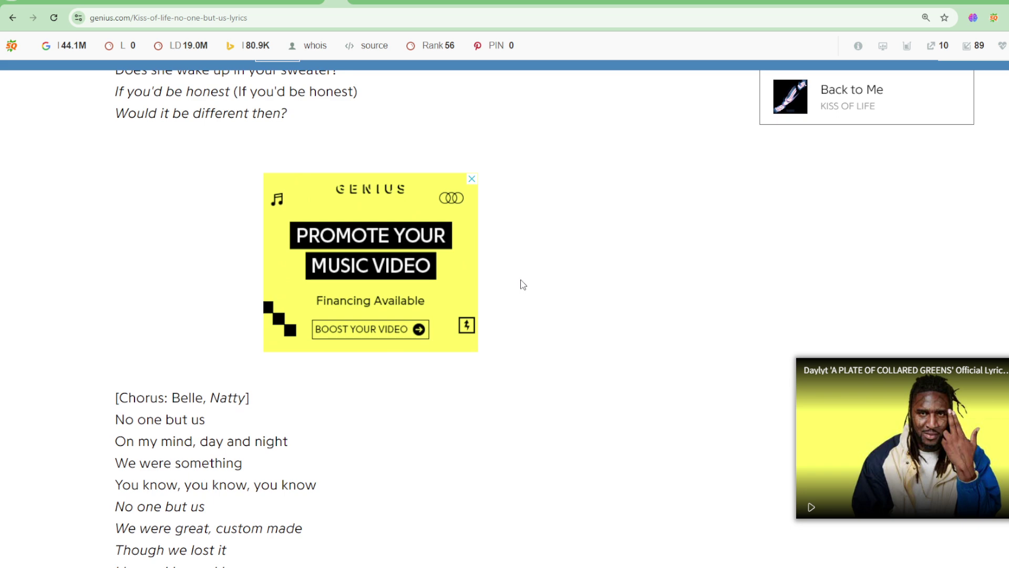
{"action": "scroll", "coordinate": [523, 285], "scroll_direction": "down", "scroll_amount": 1}
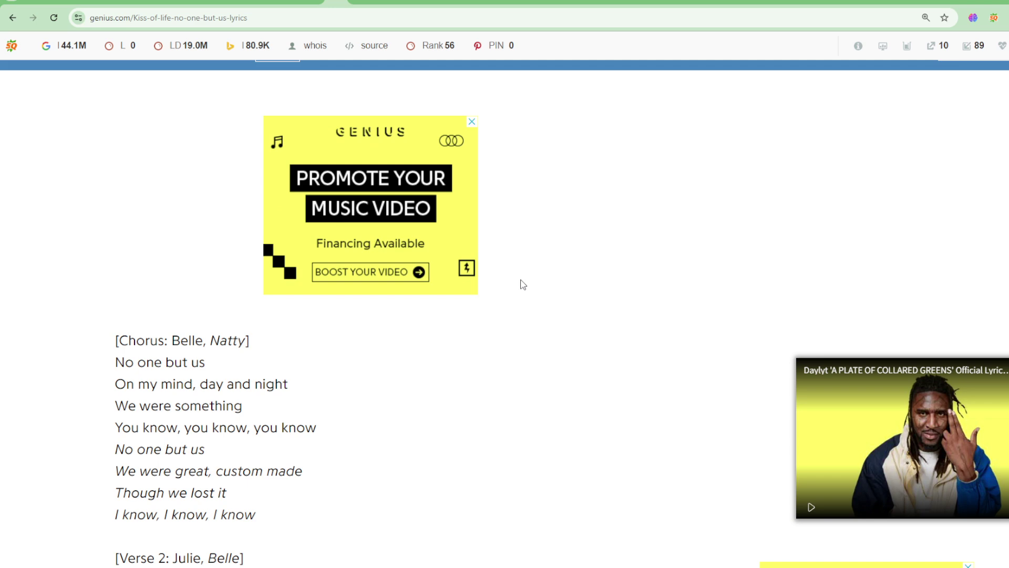
{"action": "scroll", "coordinate": [522, 285], "scroll_direction": "down", "scroll_amount": 1}
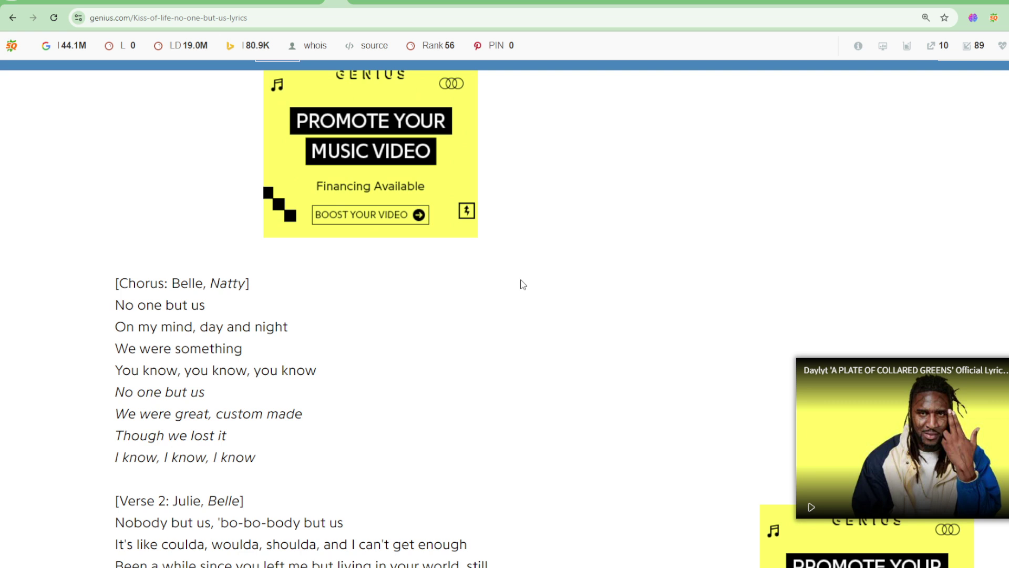
{"action": "scroll", "coordinate": [523, 285], "scroll_direction": "down", "scroll_amount": 1}
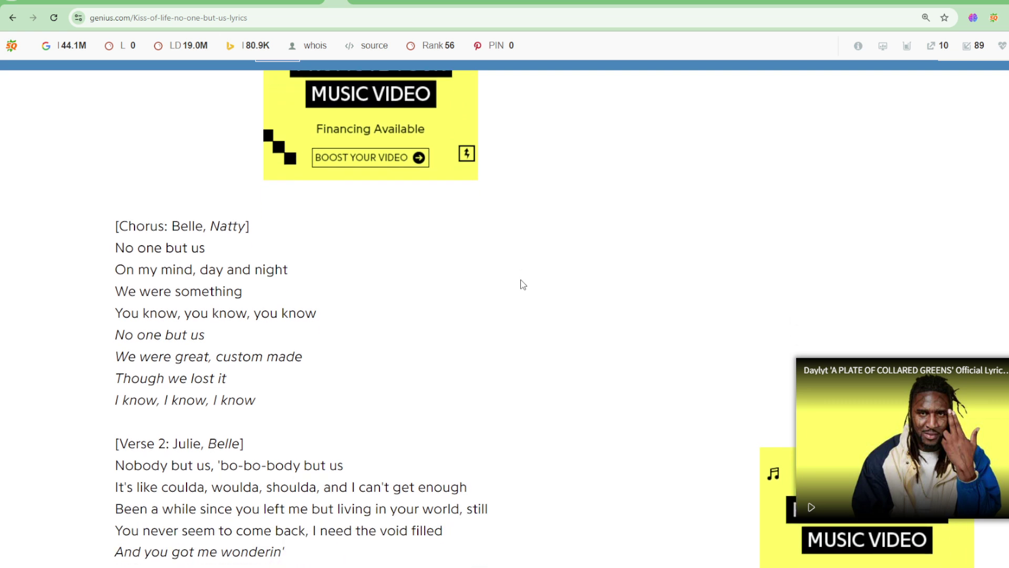
{"action": "scroll", "coordinate": [523, 285], "scroll_direction": "down", "scroll_amount": 1}
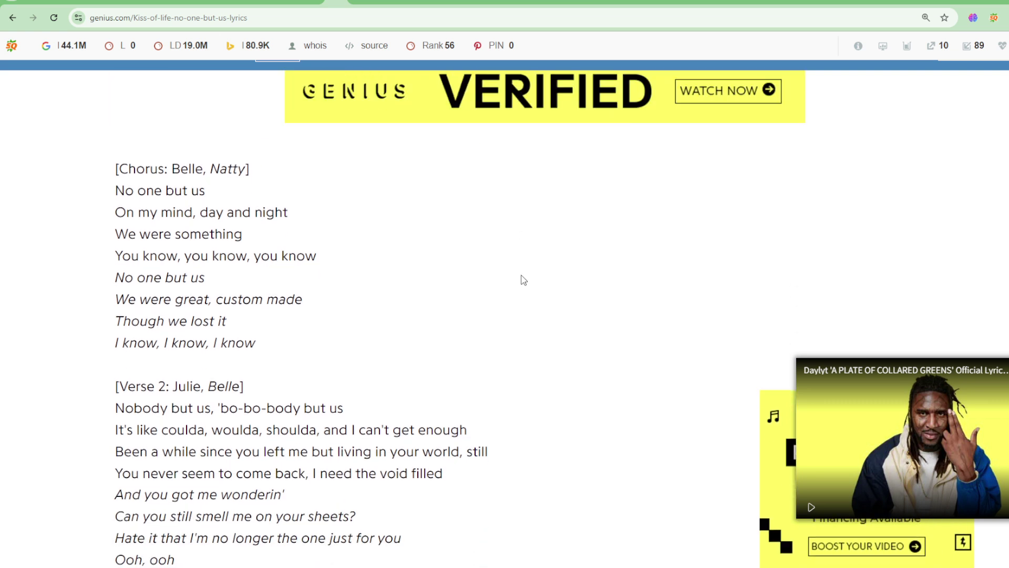
{"action": "scroll", "coordinate": [522, 281], "scroll_direction": "down", "scroll_amount": 1}
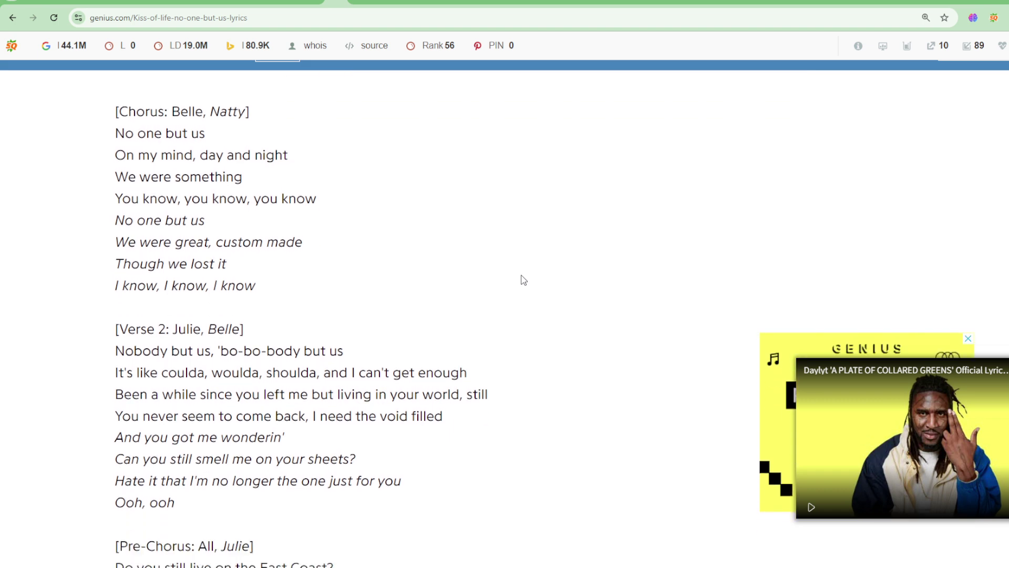
{"action": "scroll", "coordinate": [523, 280], "scroll_direction": "down", "scroll_amount": 1}
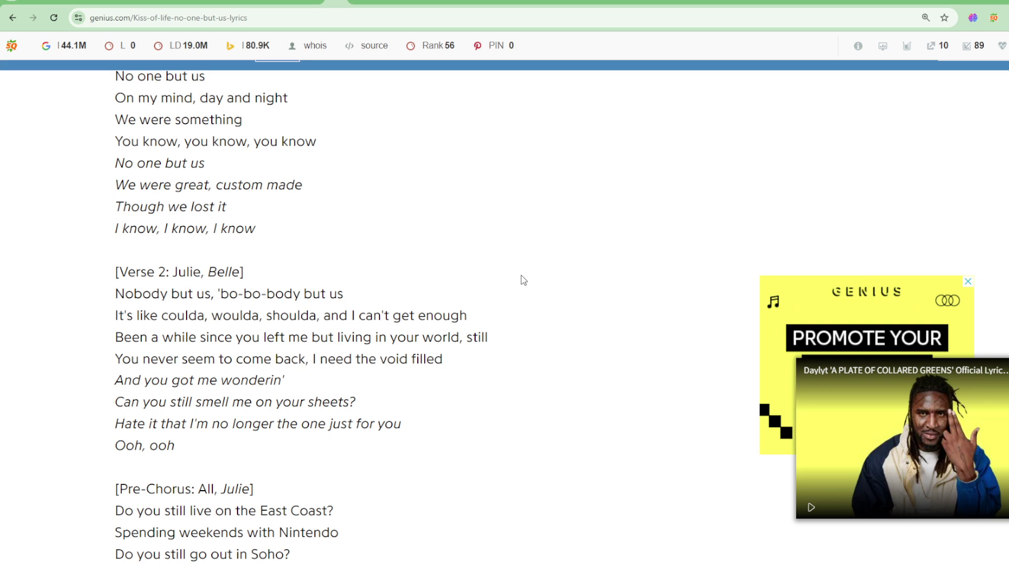
{"action": "scroll", "coordinate": [523, 280], "scroll_direction": "down", "scroll_amount": 1}
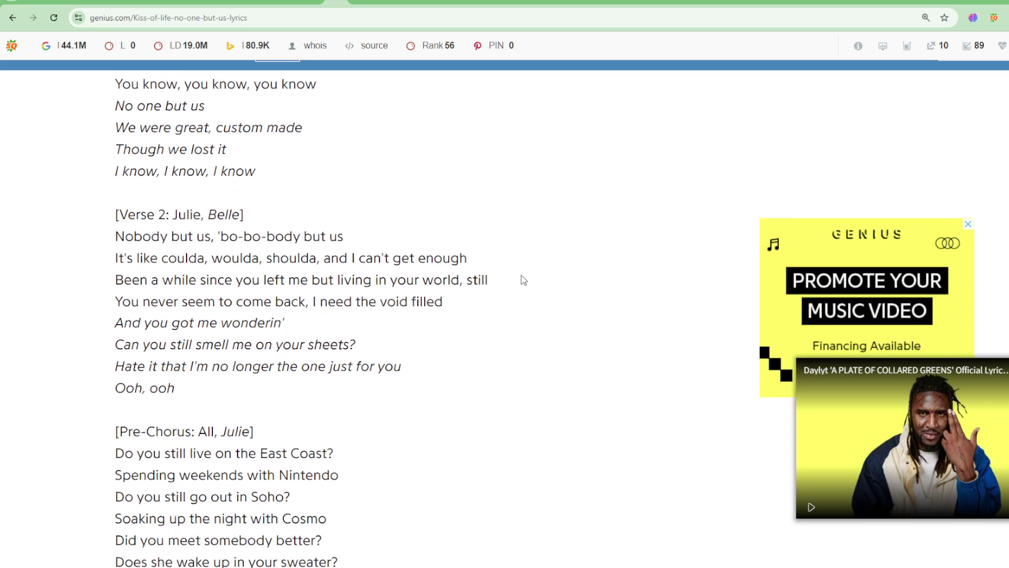
{"action": "scroll", "coordinate": [522, 280], "scroll_direction": "down", "scroll_amount": 1}
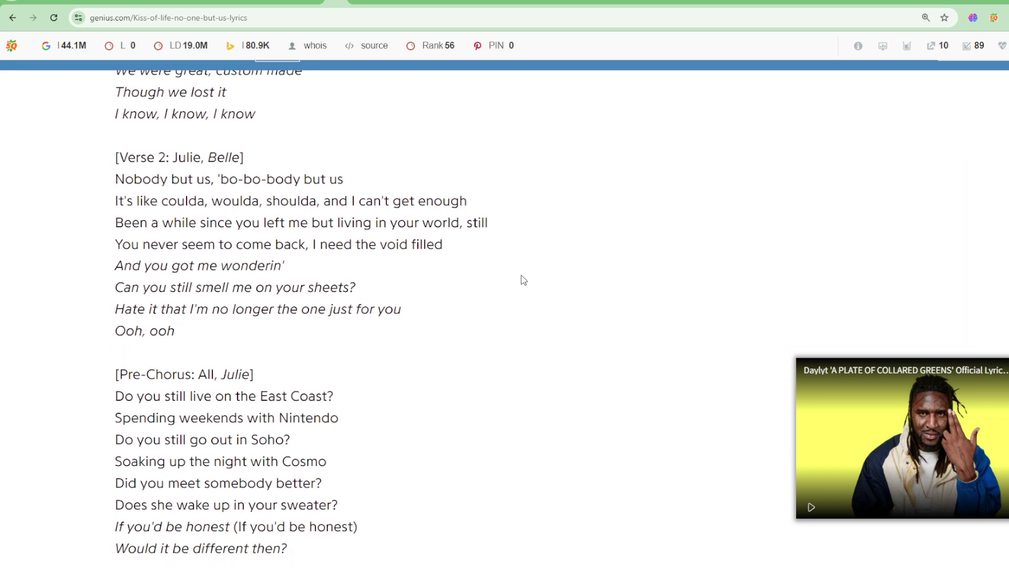
{"action": "scroll", "coordinate": [523, 280], "scroll_direction": "down", "scroll_amount": 1}
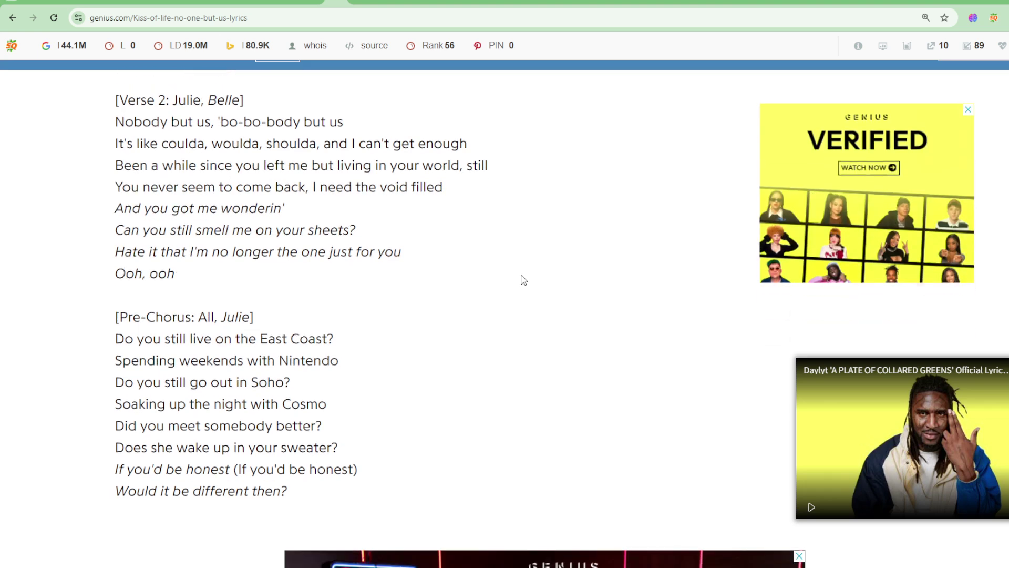
{"action": "scroll", "coordinate": [523, 280], "scroll_direction": "down", "scroll_amount": 1}
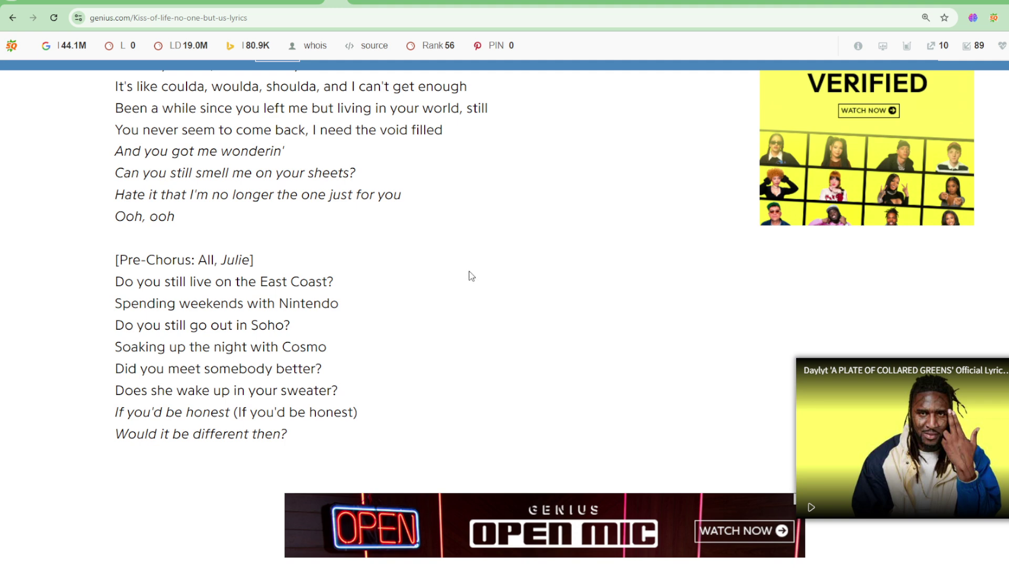
{"action": "scroll", "coordinate": [458, 272], "scroll_direction": "down", "scroll_amount": 1}
{"action": "scroll", "coordinate": [457, 272], "scroll_direction": "down", "scroll_amount": 1}
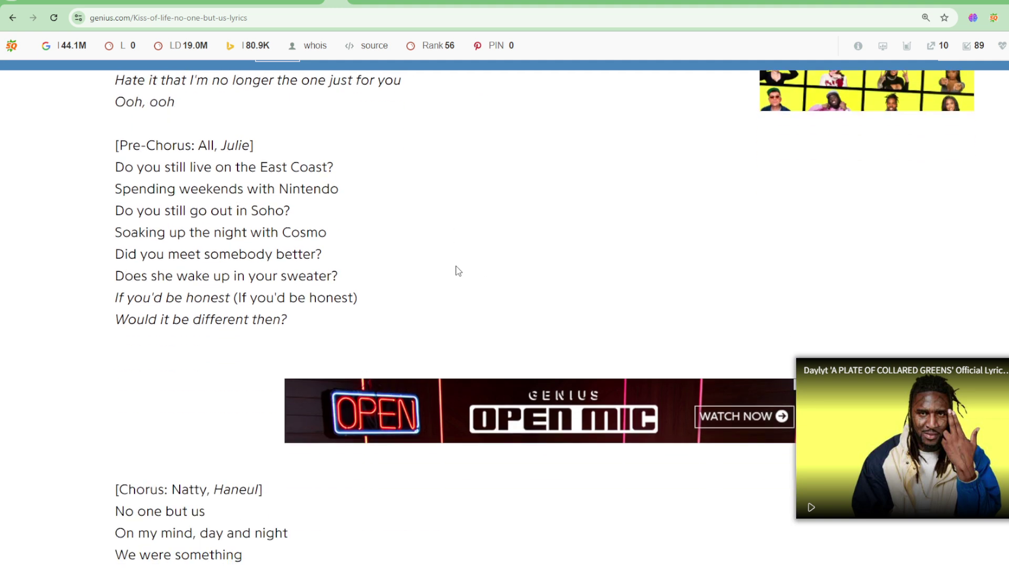
{"action": "scroll", "coordinate": [457, 272], "scroll_direction": "down", "scroll_amount": 1}
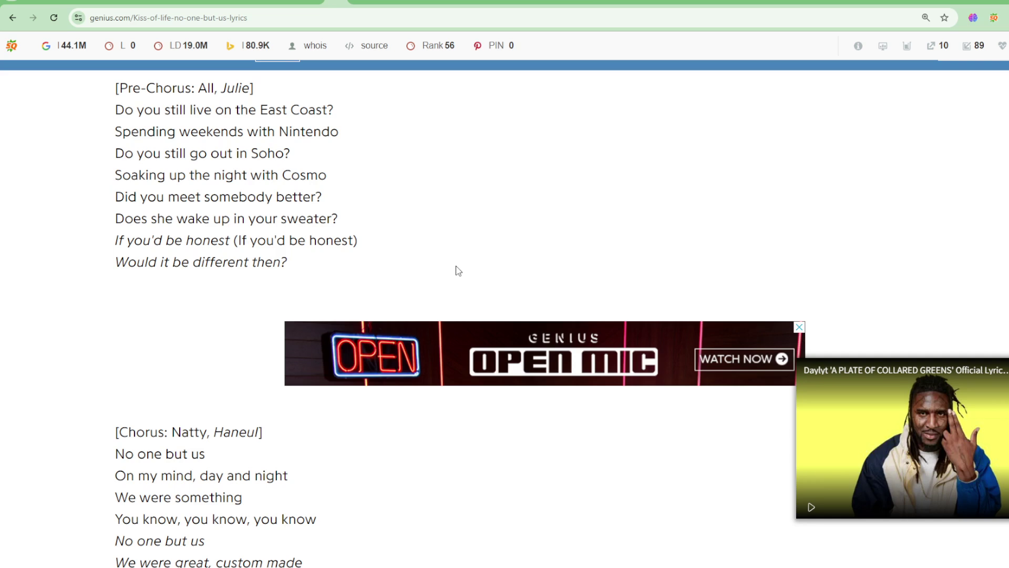
{"action": "scroll", "coordinate": [458, 272], "scroll_direction": "down", "scroll_amount": 1}
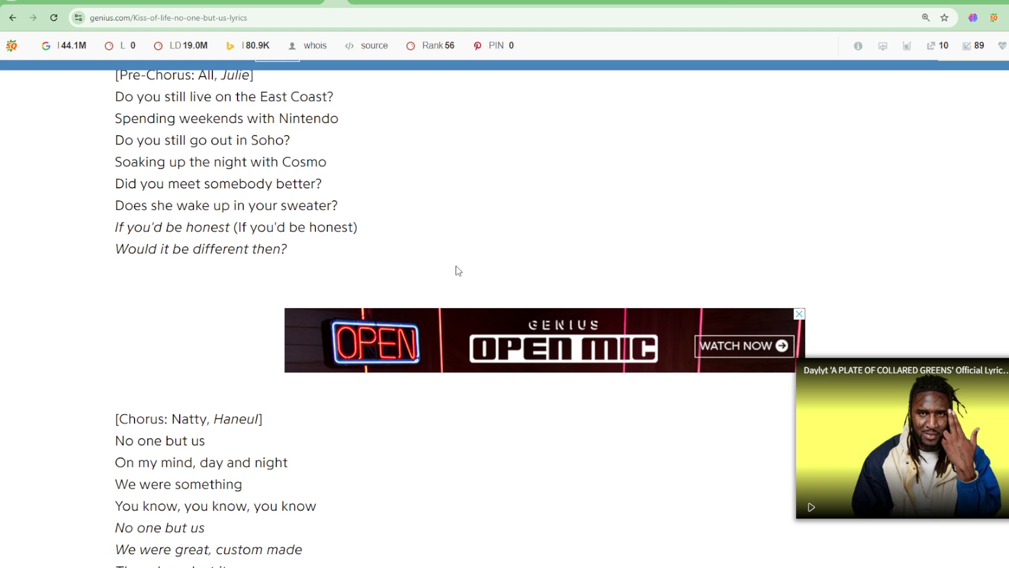
{"action": "scroll", "coordinate": [457, 273], "scroll_direction": "down", "scroll_amount": 1}
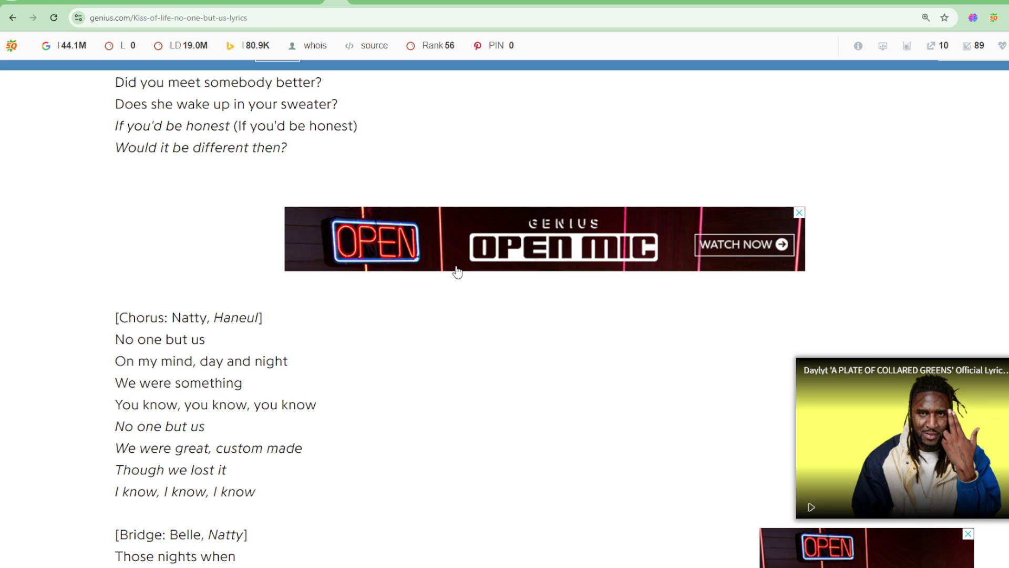
{"action": "scroll", "coordinate": [457, 271], "scroll_direction": "down", "scroll_amount": 1}
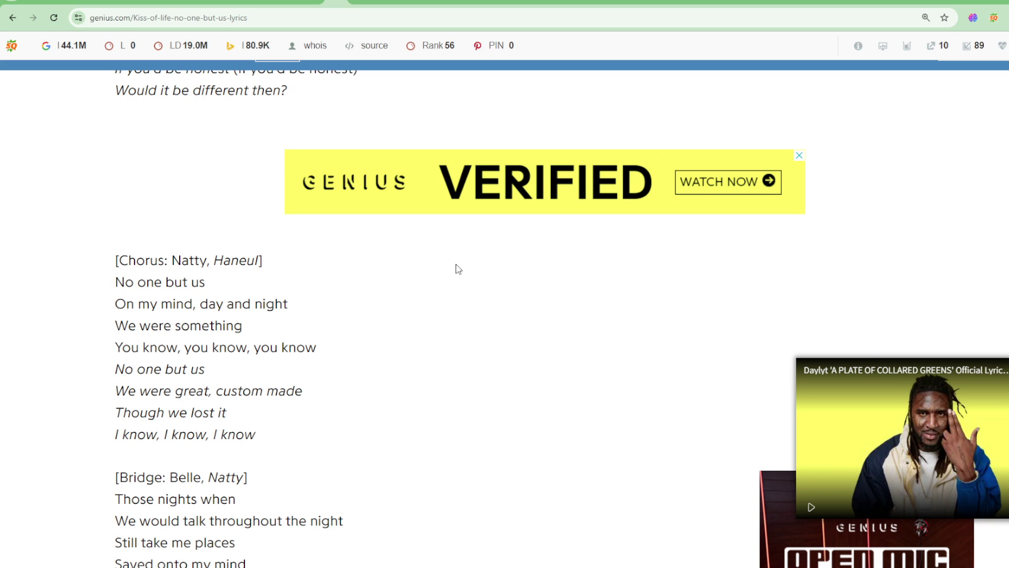
{"action": "scroll", "coordinate": [457, 268], "scroll_direction": "down", "scroll_amount": 1}
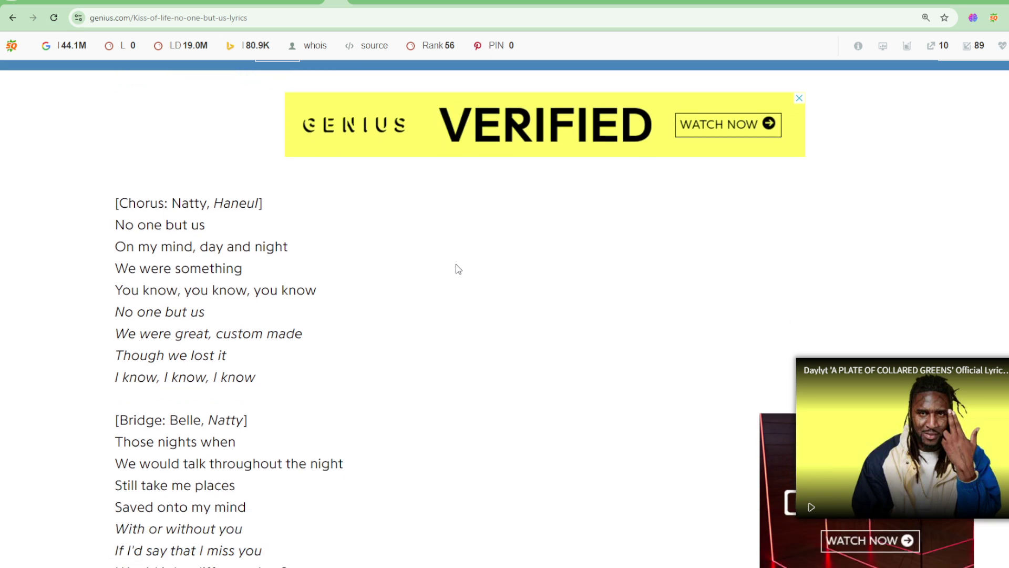
{"action": "scroll", "coordinate": [457, 269], "scroll_direction": "down", "scroll_amount": 1}
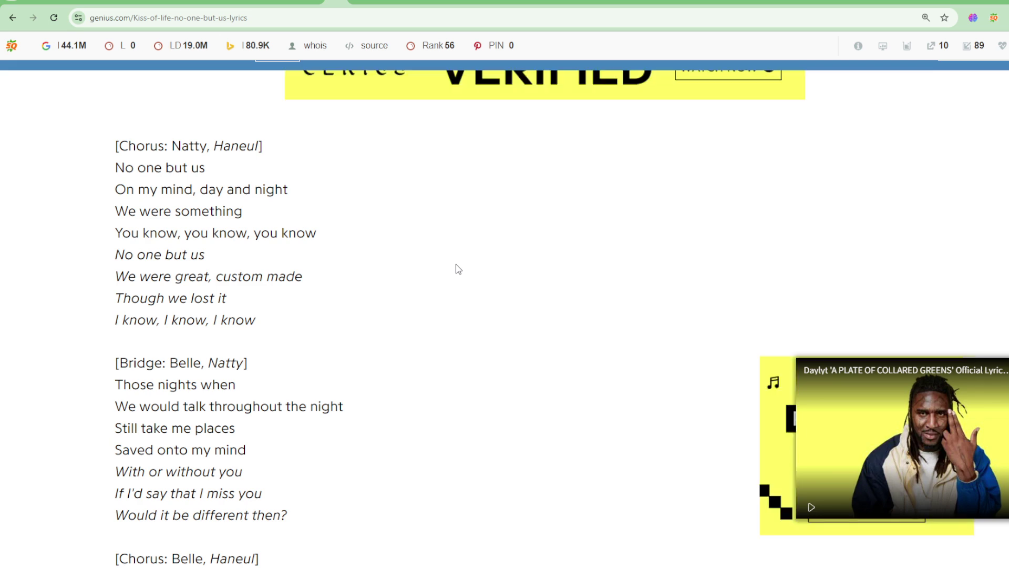
{"action": "scroll", "coordinate": [458, 268], "scroll_direction": "down", "scroll_amount": 1}
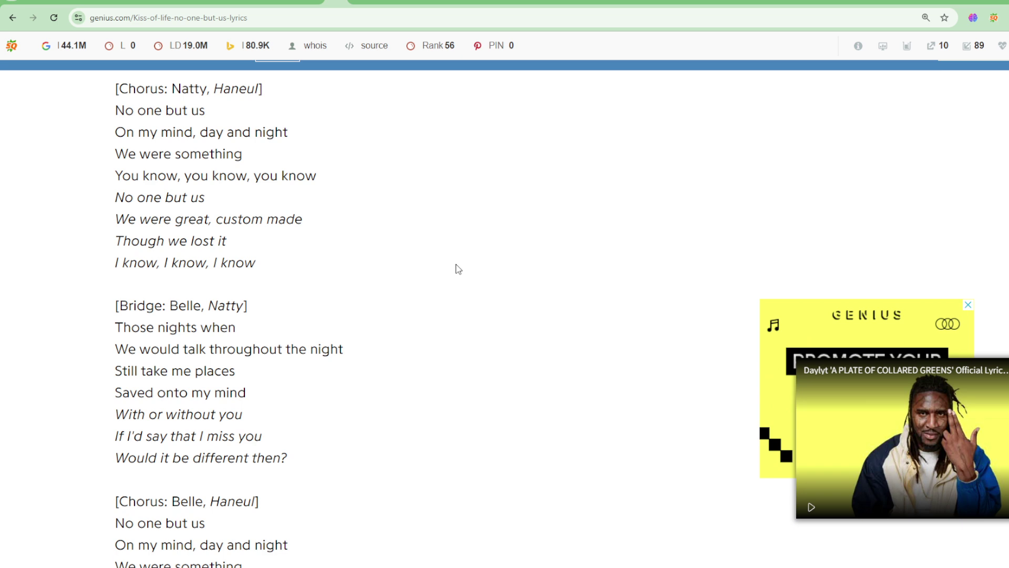
{"action": "scroll", "coordinate": [458, 269], "scroll_direction": "down", "scroll_amount": 2}
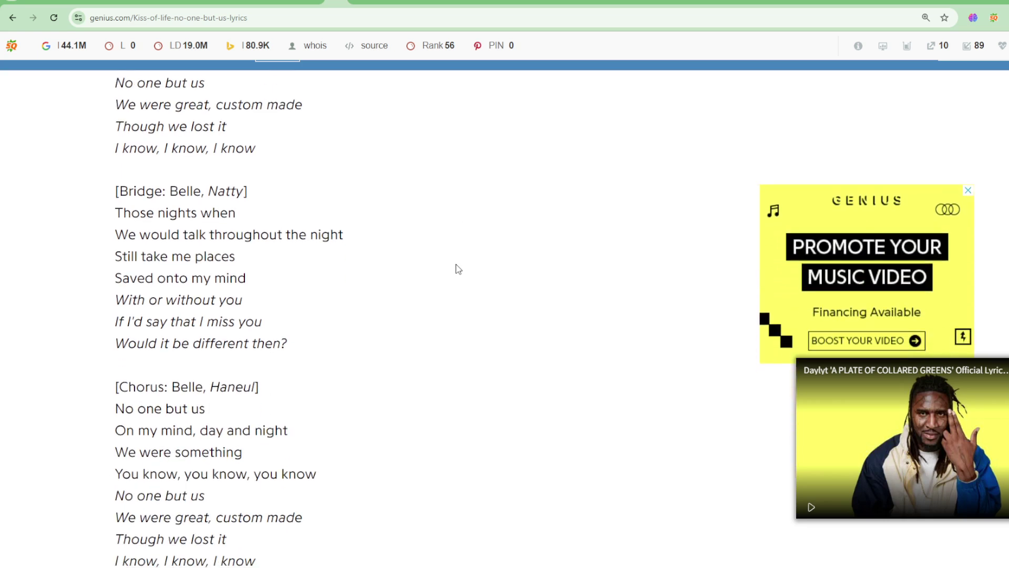
{"action": "scroll", "coordinate": [458, 269], "scroll_direction": "down", "scroll_amount": 1}
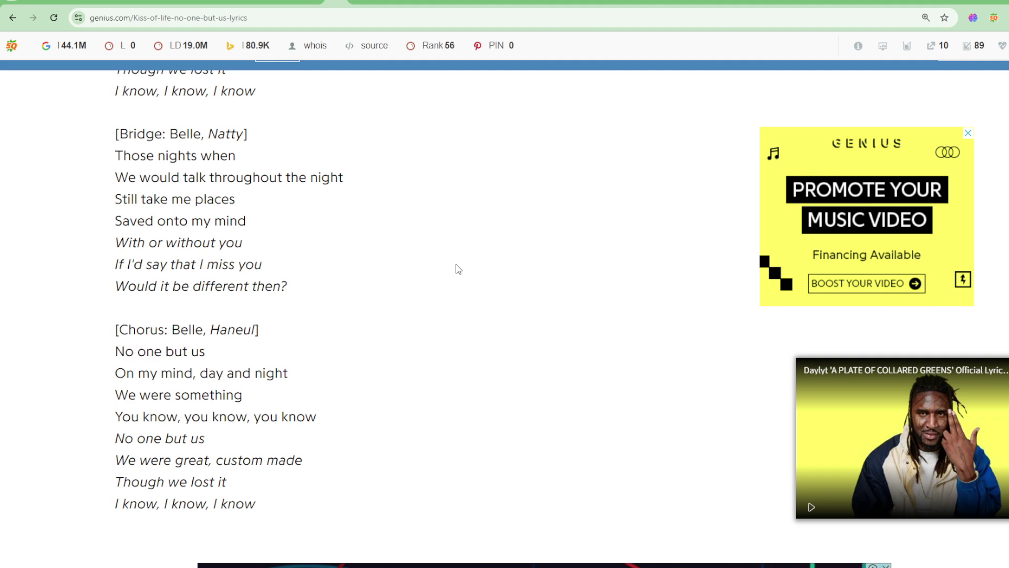
{"action": "scroll", "coordinate": [457, 269], "scroll_direction": "down", "scroll_amount": 1}
{"action": "scroll", "coordinate": [458, 269], "scroll_direction": "down", "scroll_amount": 1}
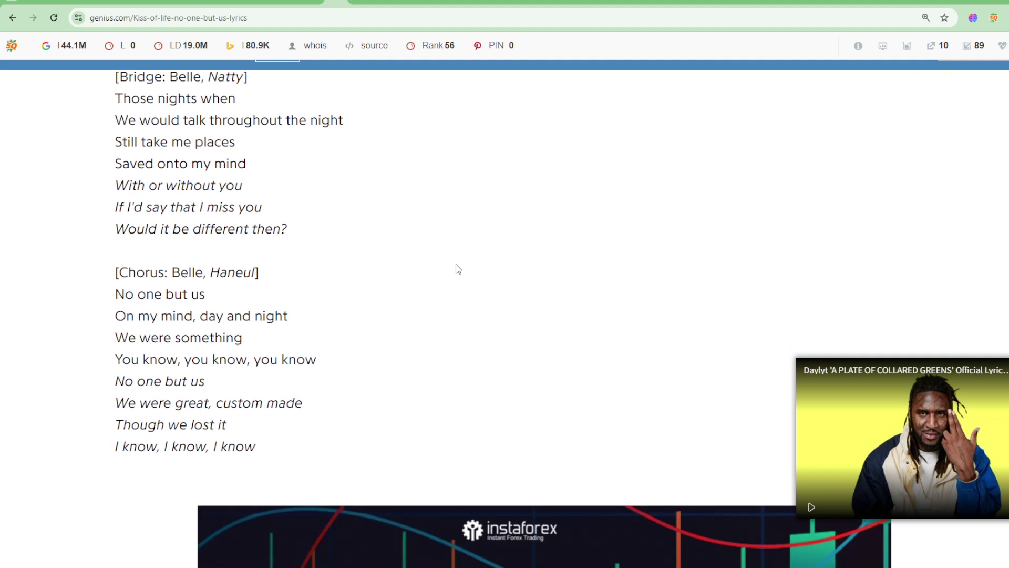
{"action": "scroll", "coordinate": [457, 269], "scroll_direction": "up", "scroll_amount": 4}
{"action": "scroll", "coordinate": [458, 265], "scroll_direction": "up", "scroll_amount": 3}
{"action": "scroll", "coordinate": [457, 266], "scroll_direction": "up", "scroll_amount": 4}
{"action": "scroll", "coordinate": [458, 265], "scroll_direction": "up", "scroll_amount": 3}
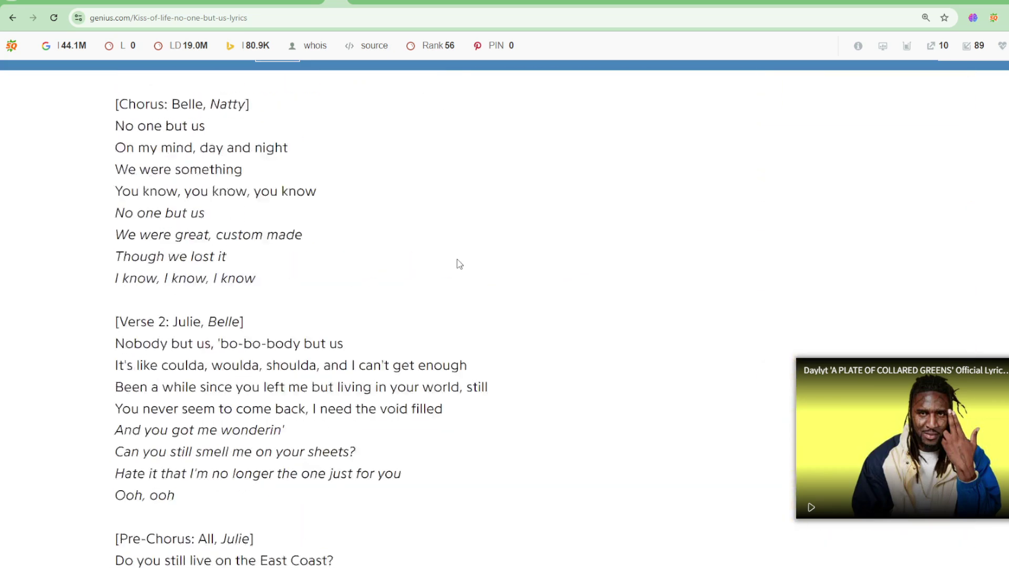
{"action": "scroll", "coordinate": [457, 265], "scroll_direction": "up", "scroll_amount": 1}
{"action": "scroll", "coordinate": [459, 264], "scroll_direction": "up", "scroll_amount": 4}
{"action": "scroll", "coordinate": [459, 263], "scroll_direction": "up", "scroll_amount": 3}
{"action": "scroll", "coordinate": [459, 264], "scroll_direction": "up", "scroll_amount": 2}
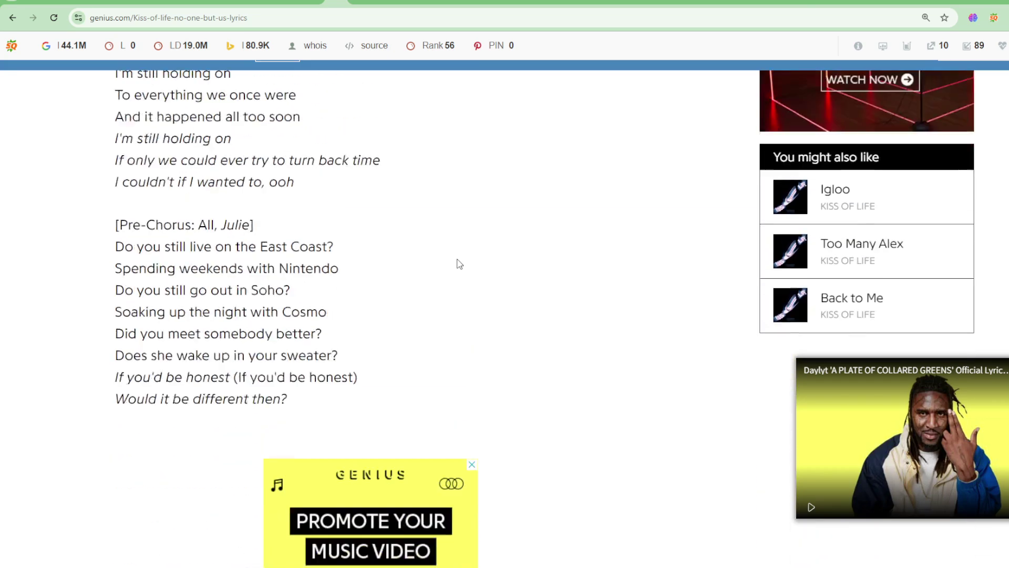
{"action": "scroll", "coordinate": [458, 263], "scroll_direction": "up", "scroll_amount": 3}
{"action": "scroll", "coordinate": [458, 264], "scroll_direction": "up", "scroll_amount": 3}
{"action": "scroll", "coordinate": [458, 263], "scroll_direction": "up", "scroll_amount": 2}
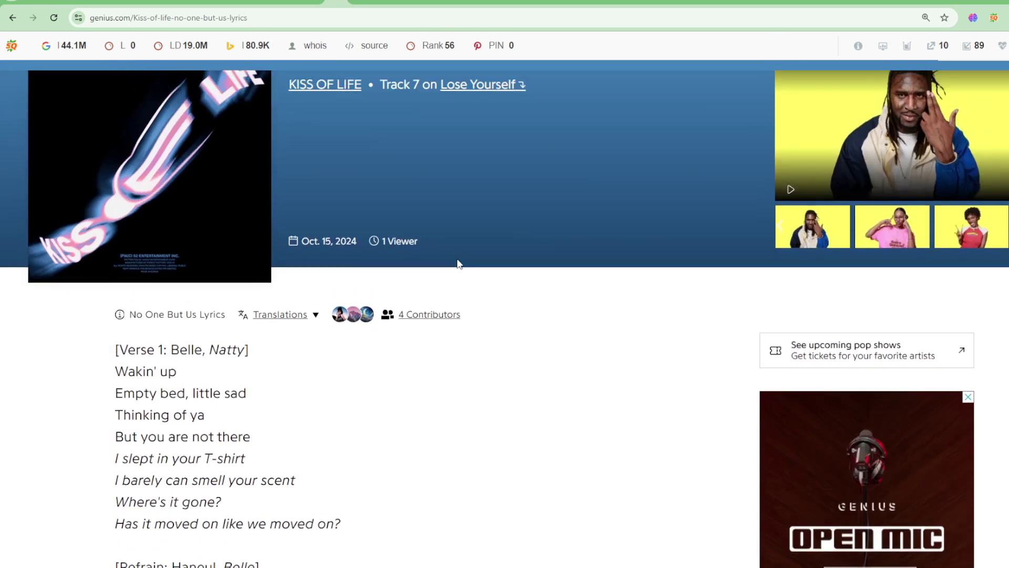
{"action": "scroll", "coordinate": [458, 264], "scroll_direction": "down", "scroll_amount": 2}
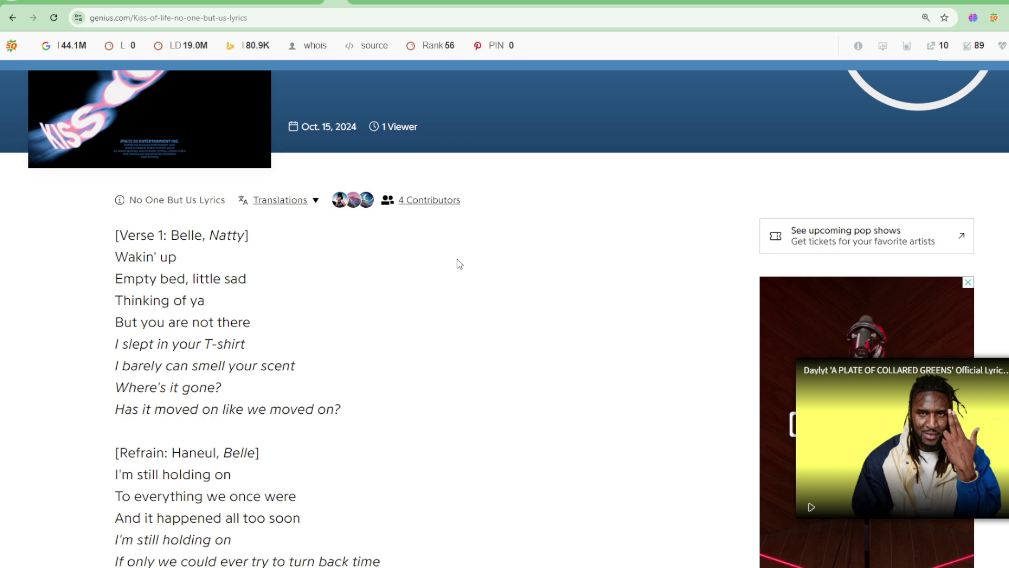
{"action": "scroll", "coordinate": [459, 263], "scroll_direction": "down", "scroll_amount": 1}
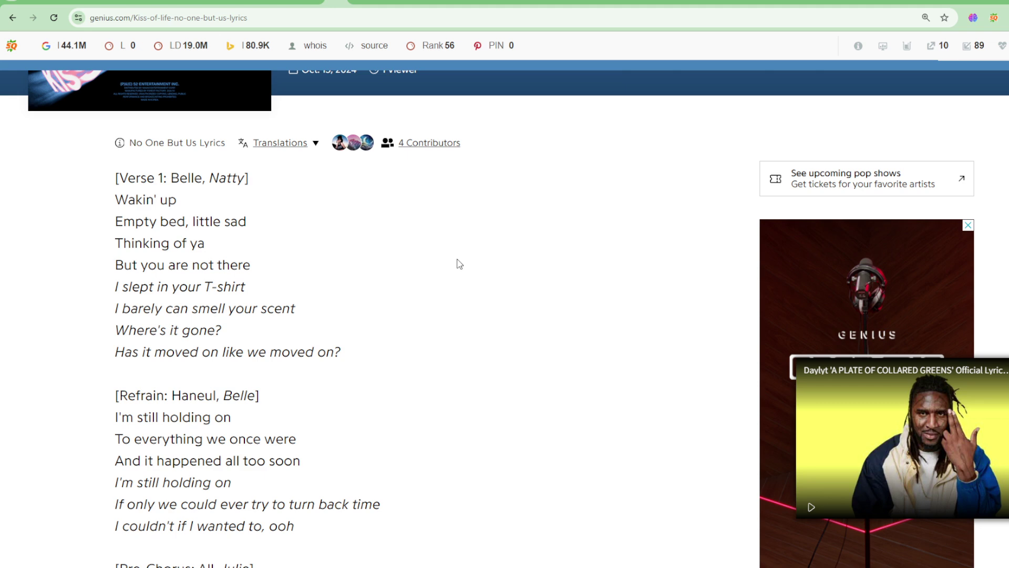
{"action": "scroll", "coordinate": [459, 264], "scroll_direction": "down", "scroll_amount": 1}
{"action": "scroll", "coordinate": [455, 263], "scroll_direction": "down", "scroll_amount": 2}
{"action": "scroll", "coordinate": [453, 260], "scroll_direction": "down", "scroll_amount": 1}
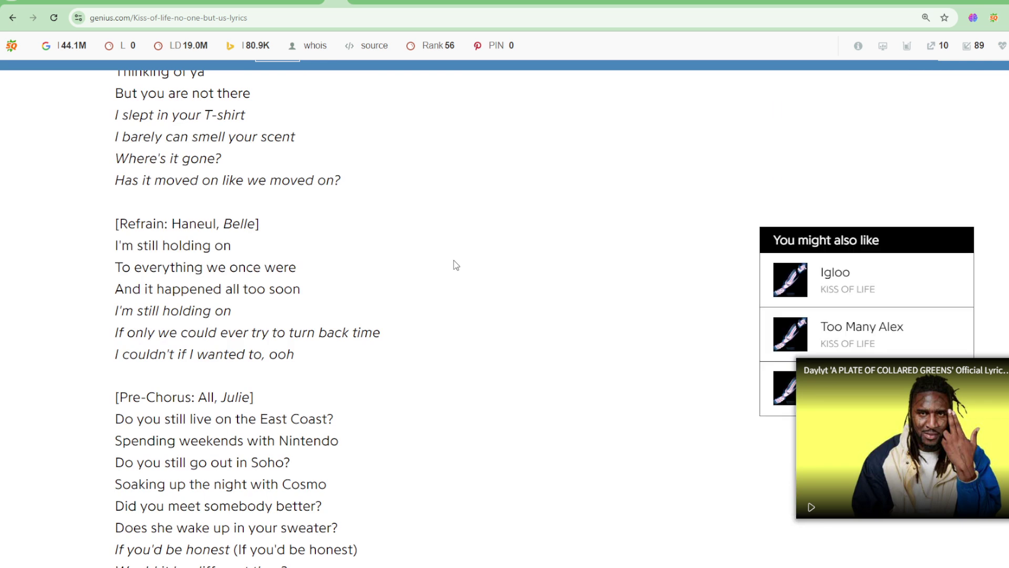
{"action": "scroll", "coordinate": [453, 260], "scroll_direction": "down", "scroll_amount": 1}
{"action": "scroll", "coordinate": [454, 260], "scroll_direction": "down", "scroll_amount": 1}
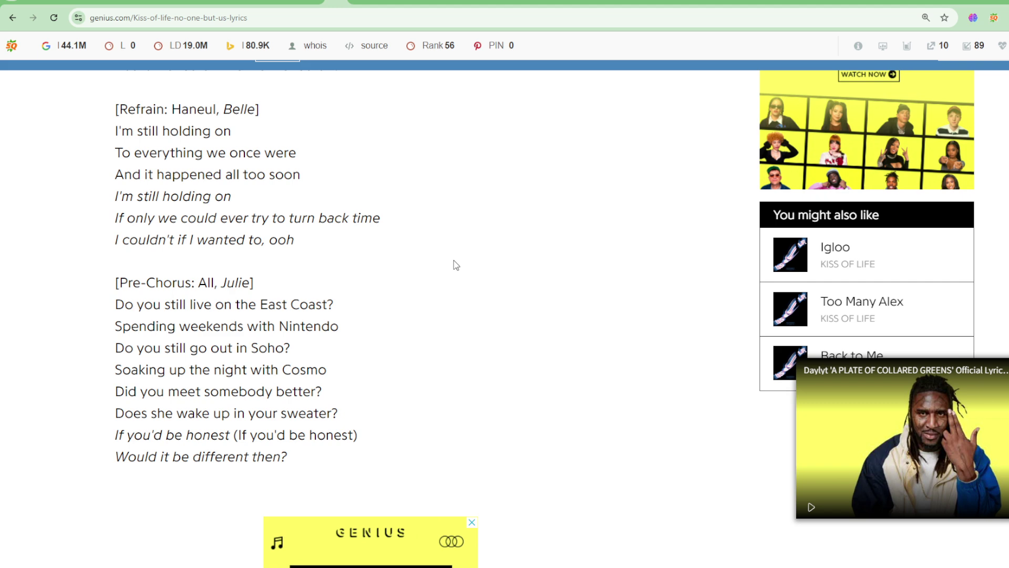
{"action": "scroll", "coordinate": [453, 261], "scroll_direction": "up", "scroll_amount": 10}
{"action": "scroll", "coordinate": [513, 272], "scroll_direction": "down", "scroll_amount": 1}
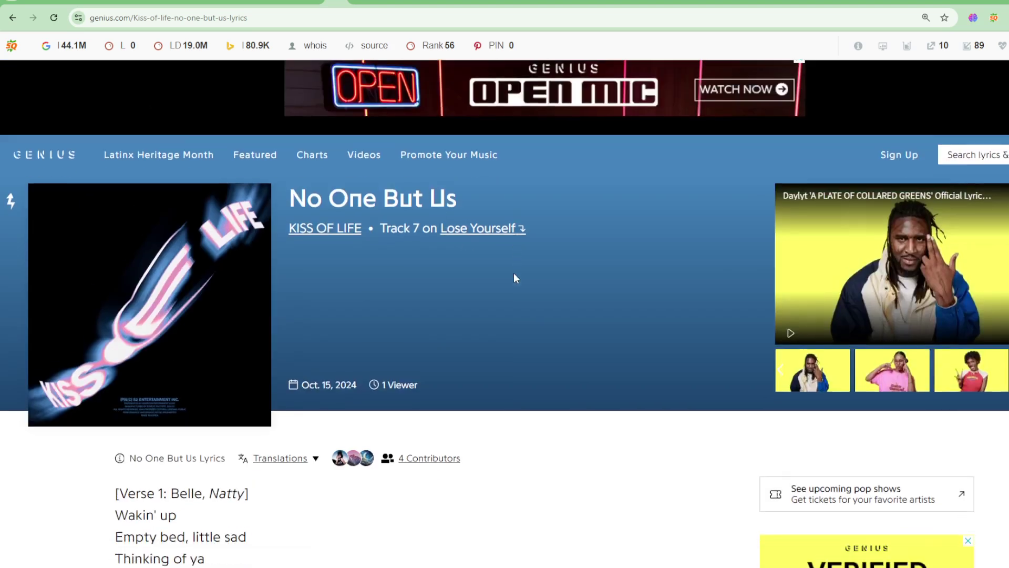
{"action": "scroll", "coordinate": [513, 272], "scroll_direction": "down", "scroll_amount": 3}
{"action": "scroll", "coordinate": [513, 273], "scroll_direction": "up", "scroll_amount": 2}
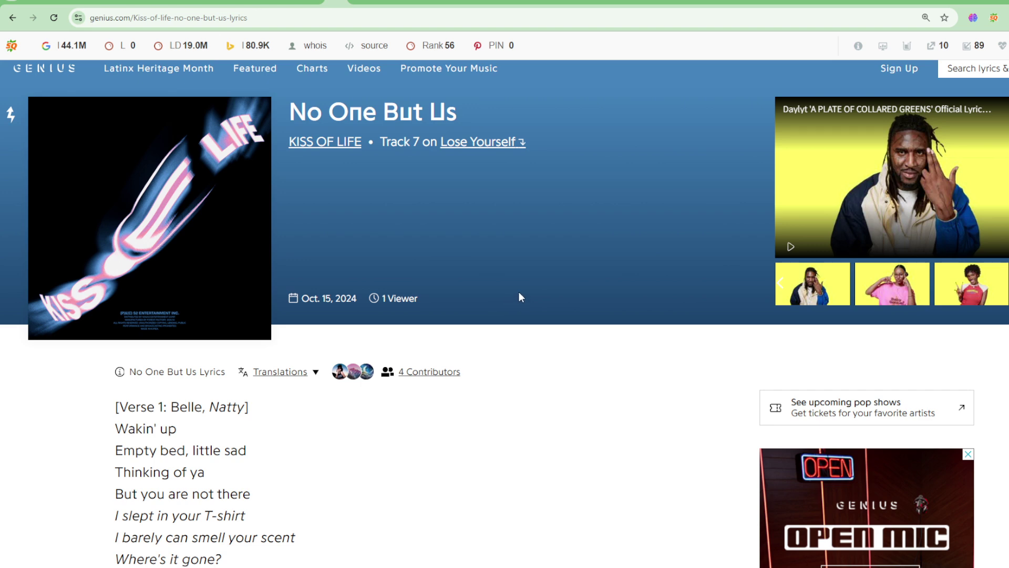
{"action": "scroll", "coordinate": [517, 292], "scroll_direction": "down", "scroll_amount": 1}
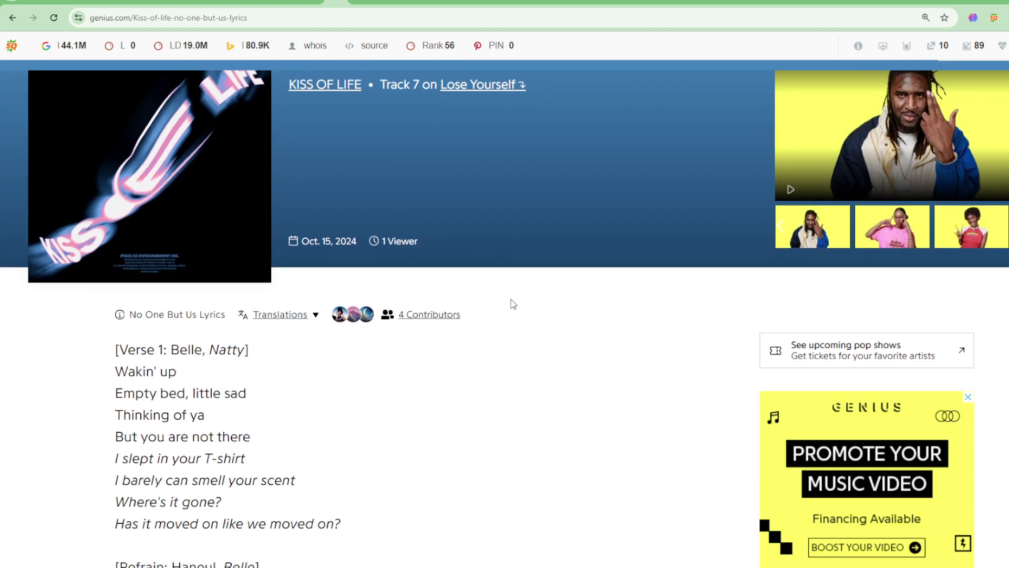